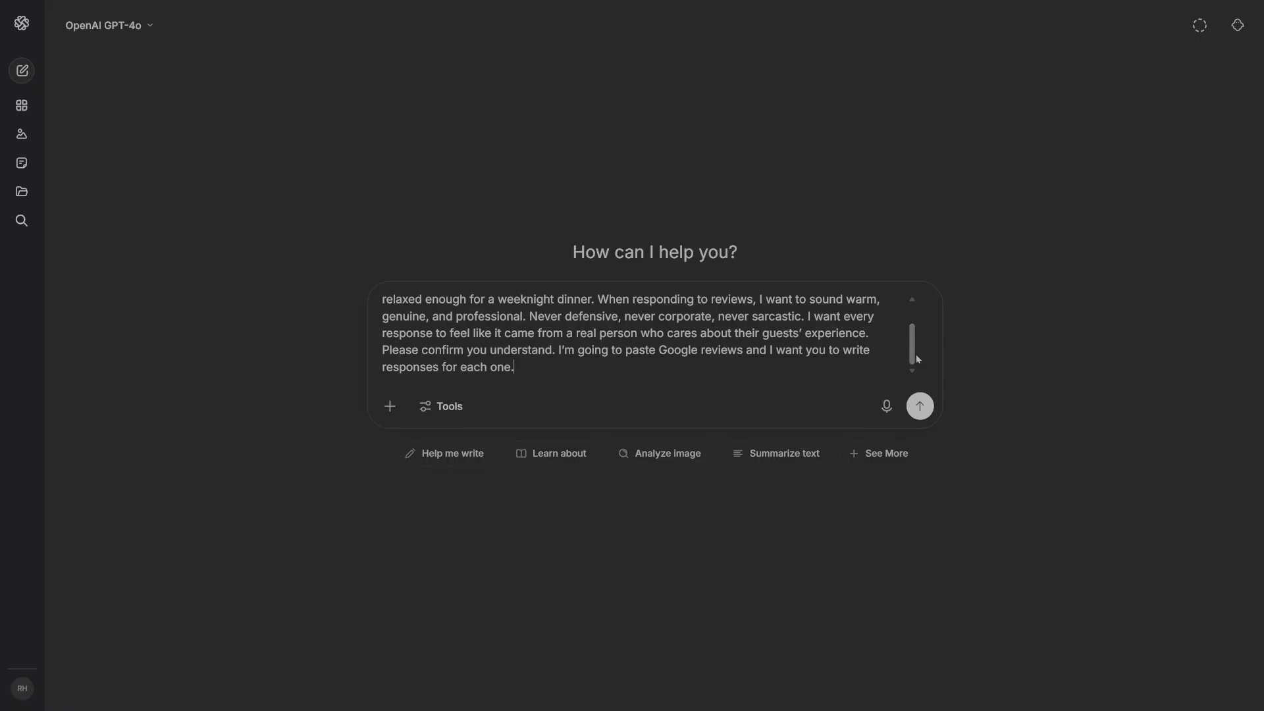
Submit the restaurant brief and request a sincere, excuse-free reply under 100 words to the review about a 45-minute wait and overcooked steak, inviting them back.
click(919, 406)
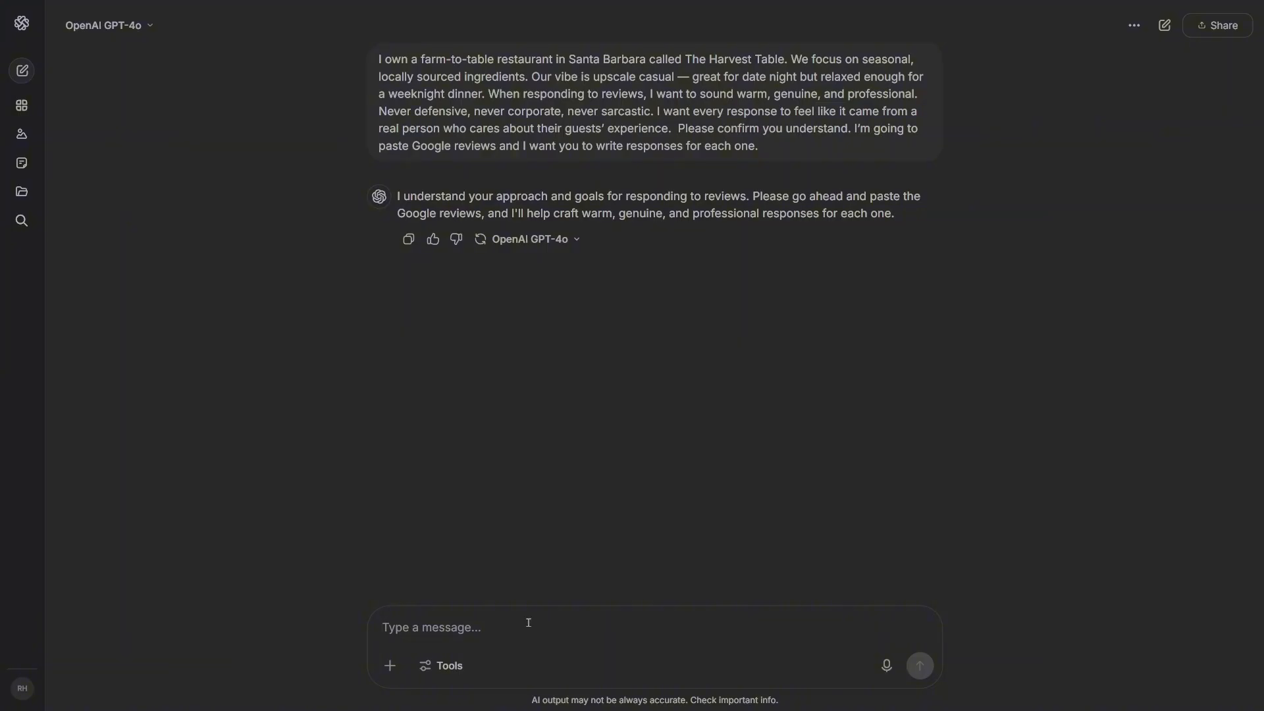
text(Write a response to this Google review:  "Waited 45 minutes for our food and when it finally came my steak was overcooked. Server didn’t seem to care. Won’t be coming back."  Keep it under 100 words. Acknowledge the issue, apologize sincerely, and invite them back. Don’t make excuses.)
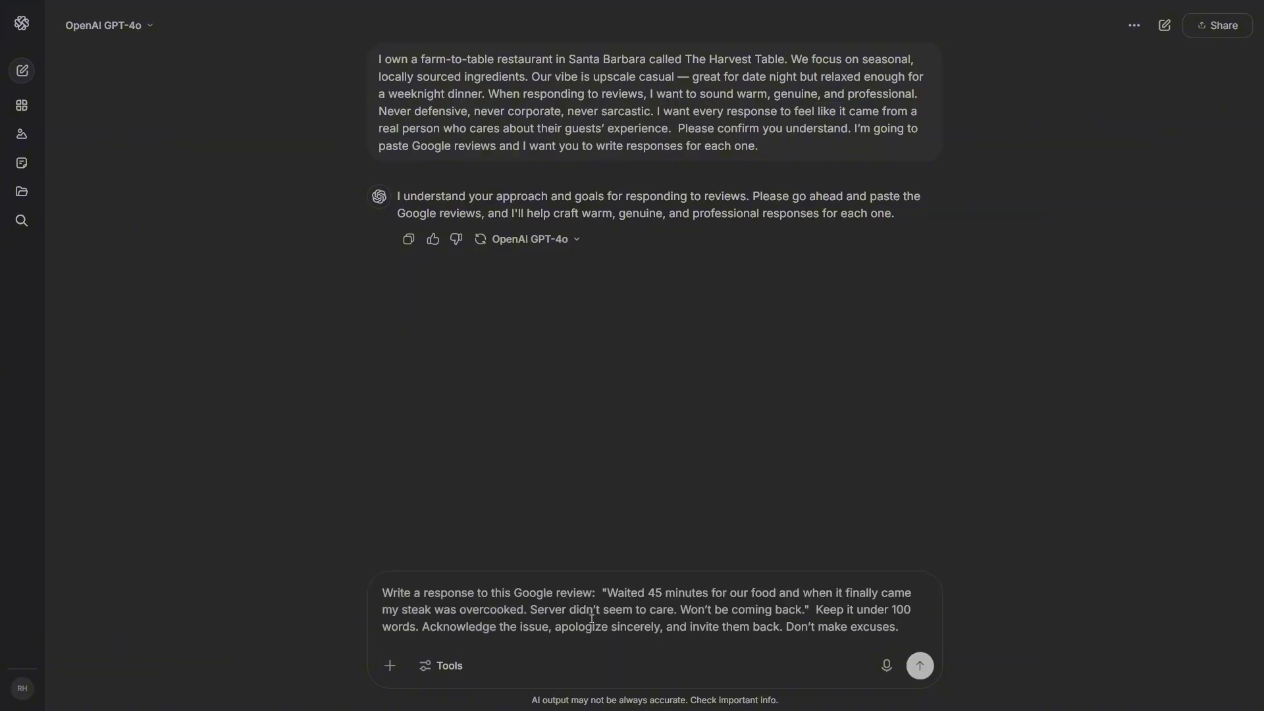
drag(606, 592, 813, 611)
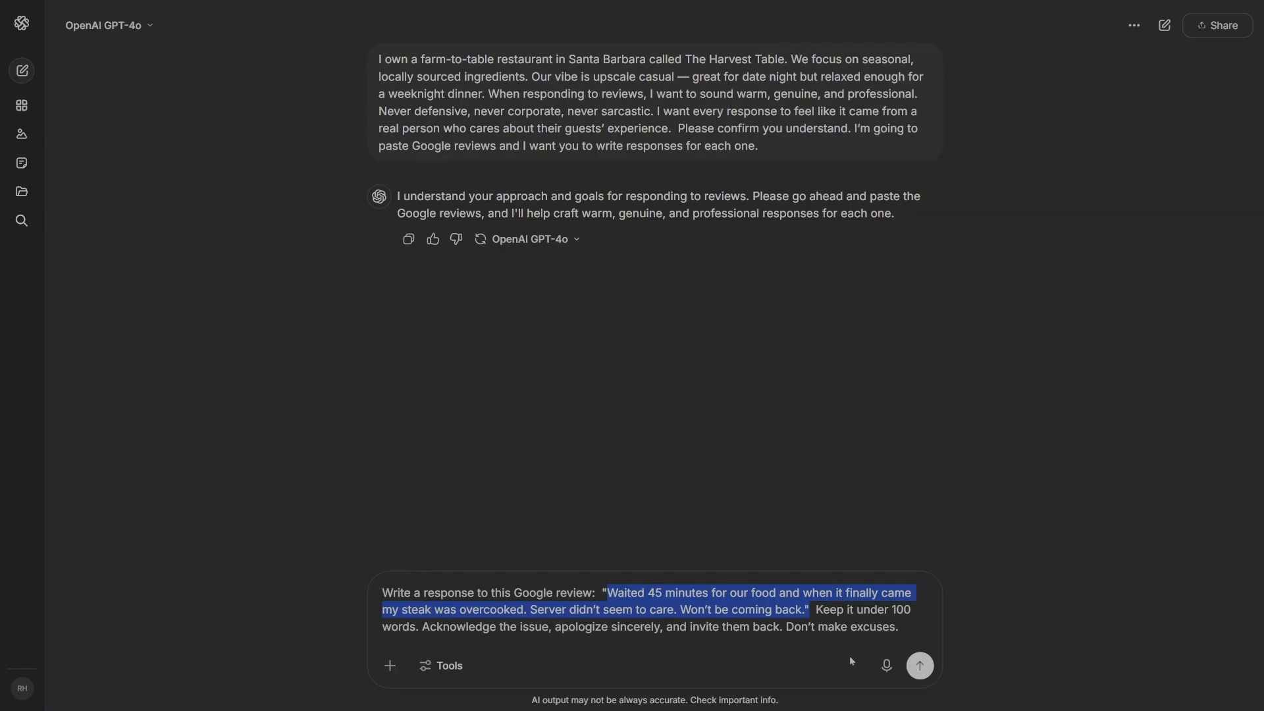
click(916, 666)
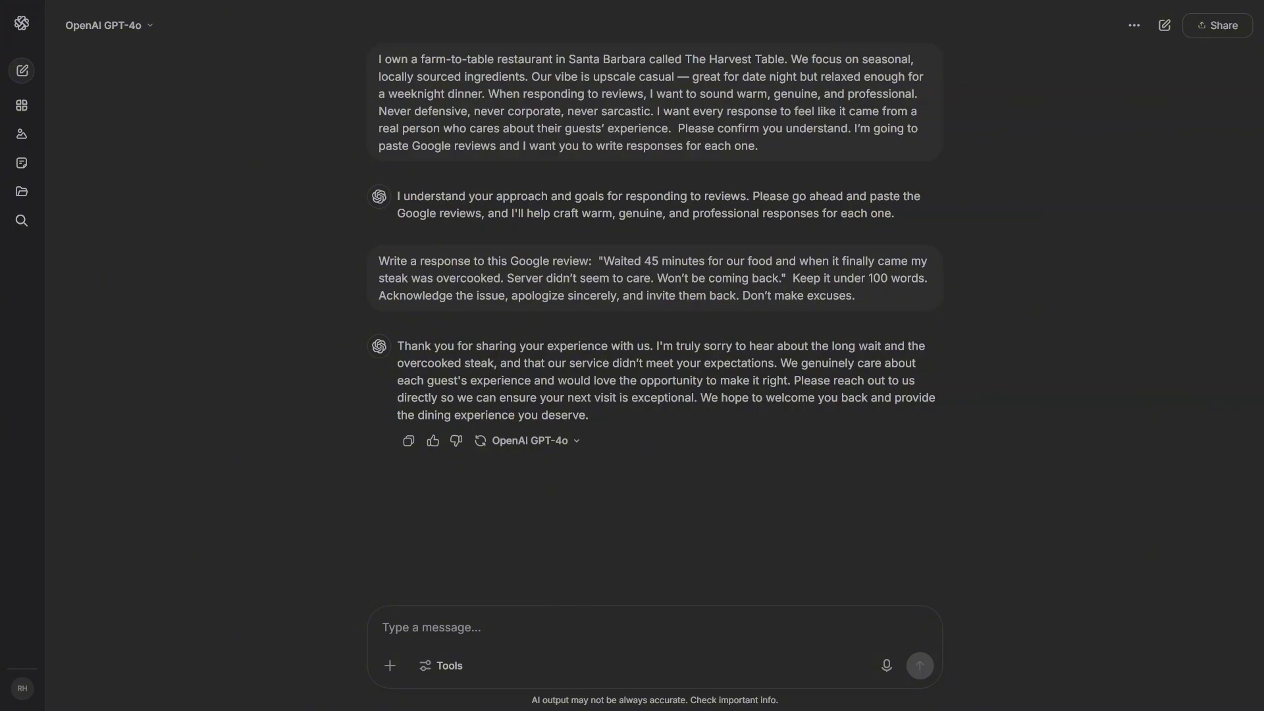
Request a non-defensive reply under 100 words to the $38 salmon pricing complaint, explaining local seasonal sourcing within 30 miles and suggesting happy hour or lunch.
text(Write a response to this Google review:  "Food was decent but way overpriced for what you get. $38 for a salmon entree is ridiculous. There are much better options in Santa Barbara for half the price."  Keep it under 100 words. Don’t be defensive about pricing. Acknowledge their perspective and gently explain our value proposition (locally sourced, seasonal ingredients from farms within 30 miles). Invite them to try our happy hour or lunch menu which offers great value.)
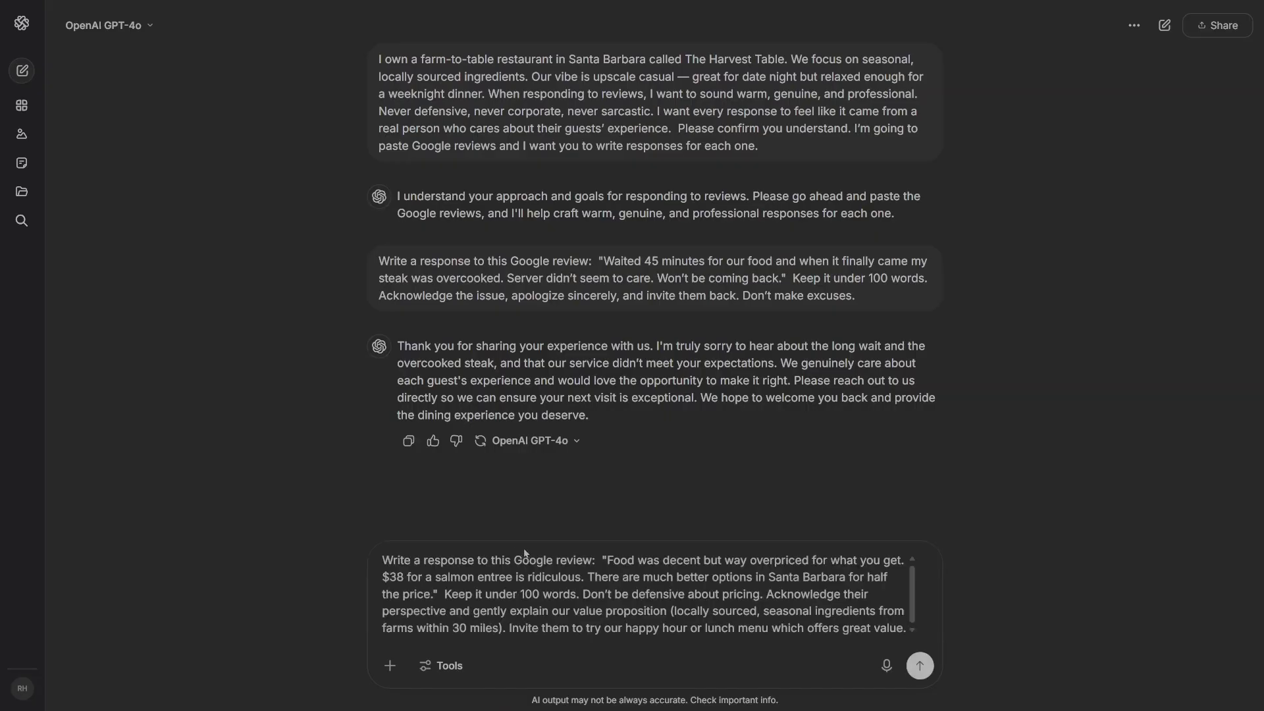
double_click(604, 558)
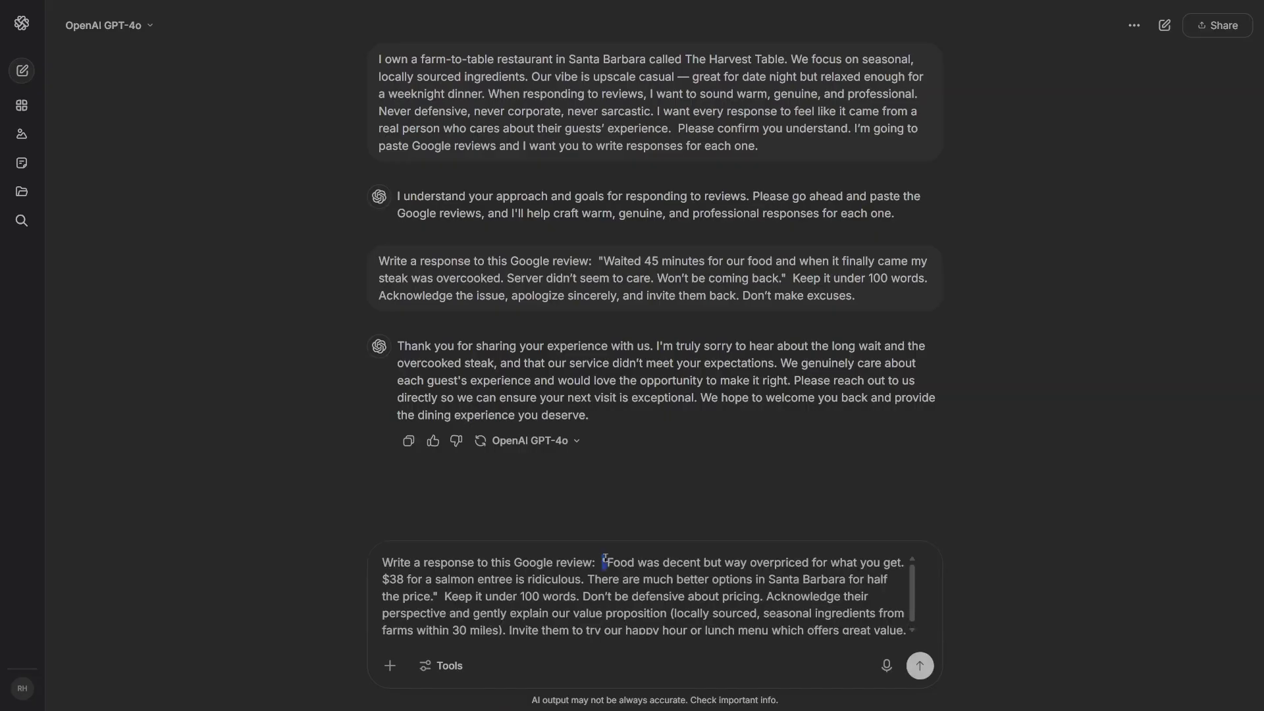
drag(604, 559, 439, 598)
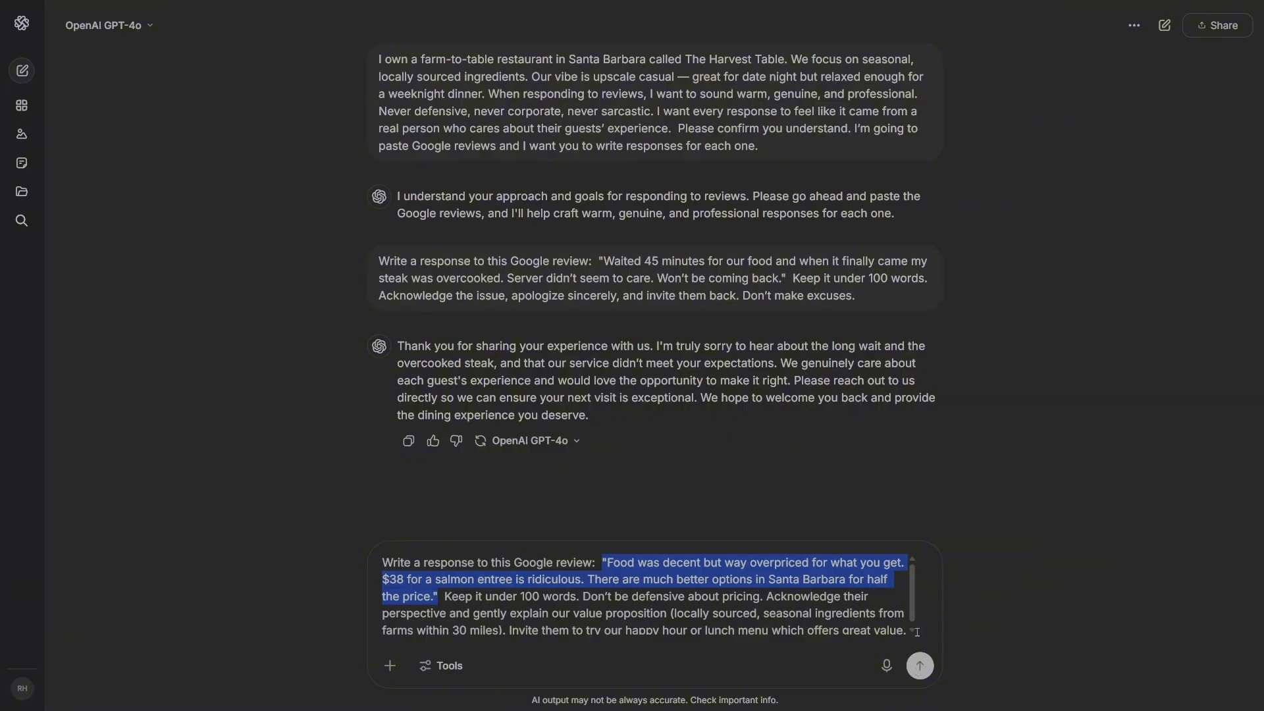
click(919, 666)
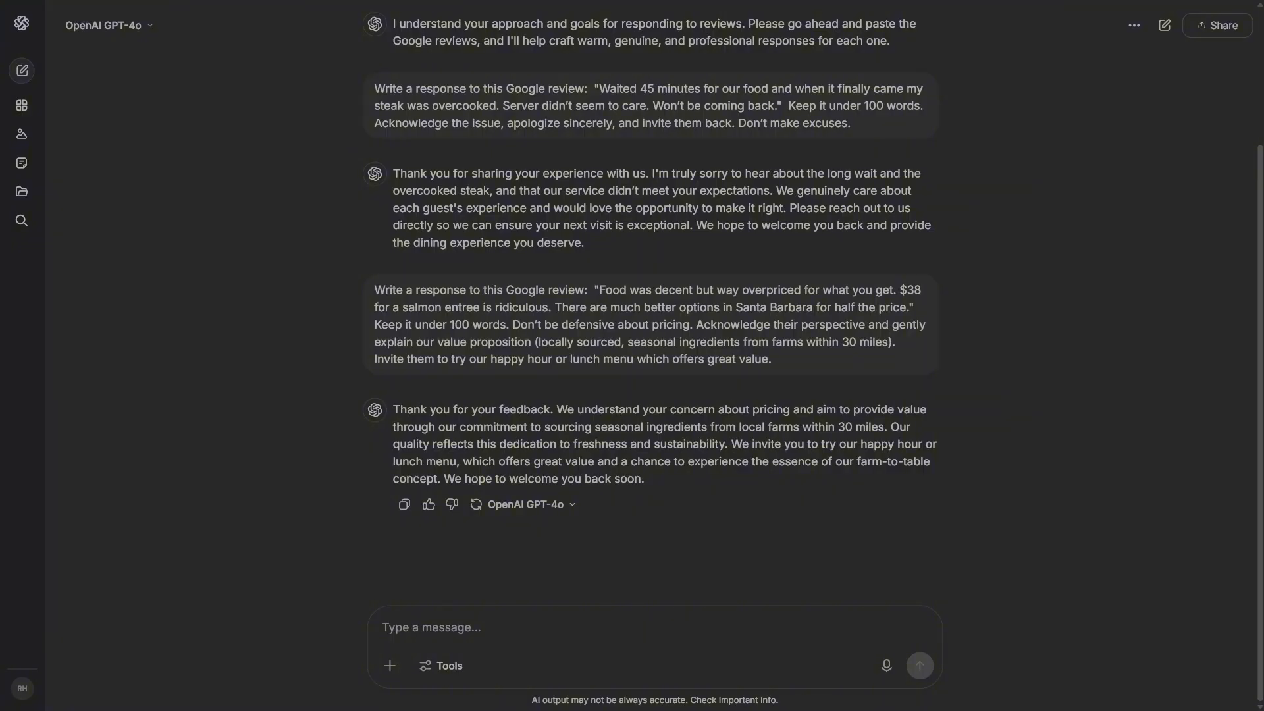
Request a deep apology under 100 words to the ruined-anniversary reservation complaint, owning the hostess's behavior and offering a complimentary anniversary dinner and direct management contact.
click(502, 621)
key(ctrl+v)
scroll(516, 573, up, 1)
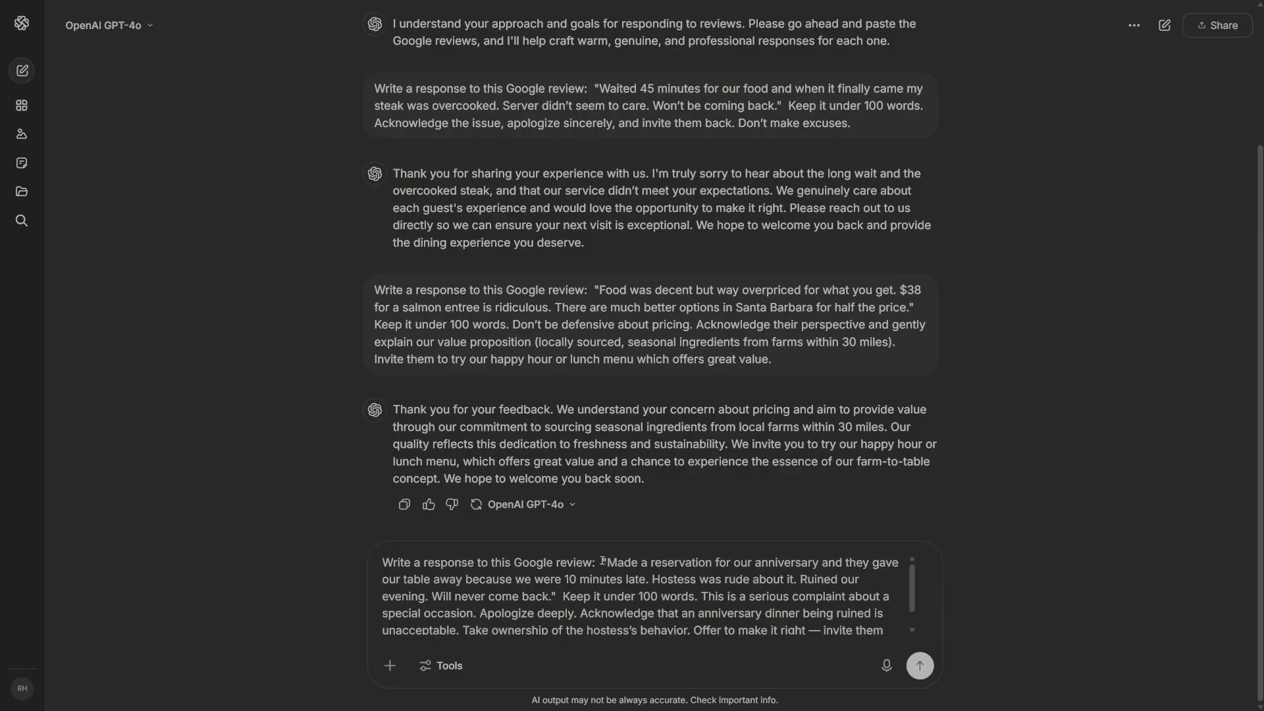
drag(602, 562, 555, 594)
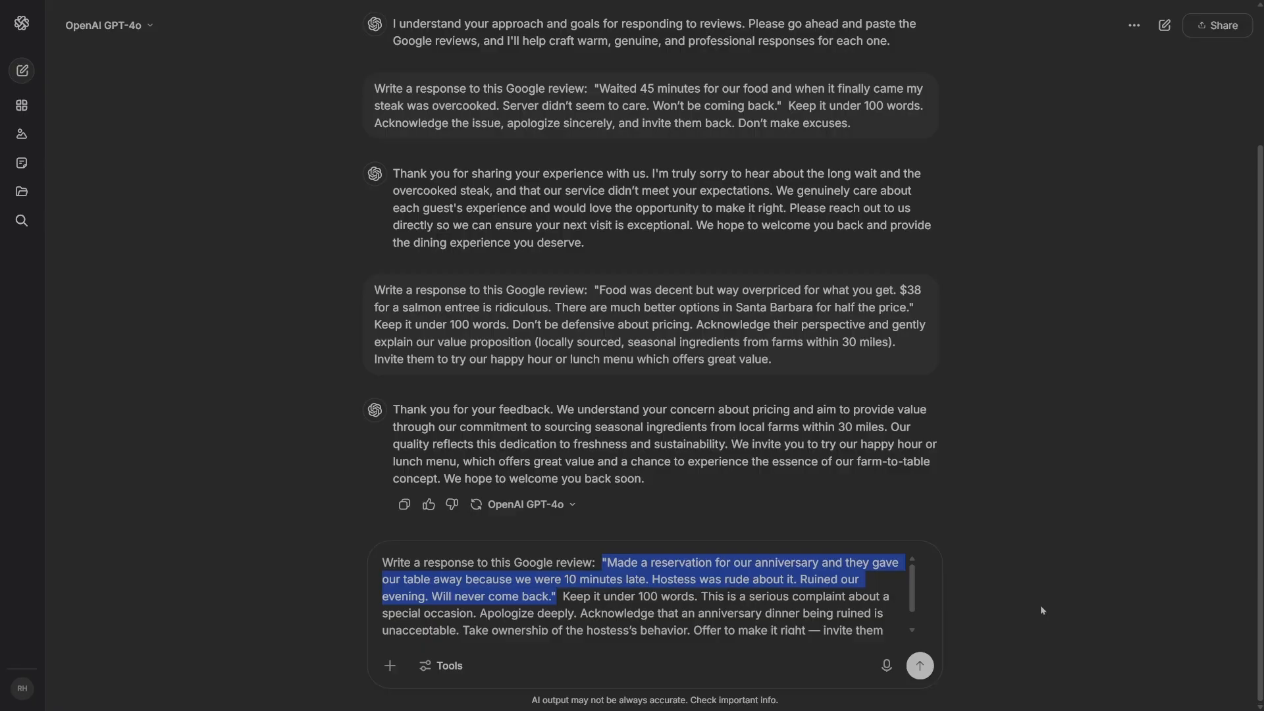
scroll(888, 598, down, 2)
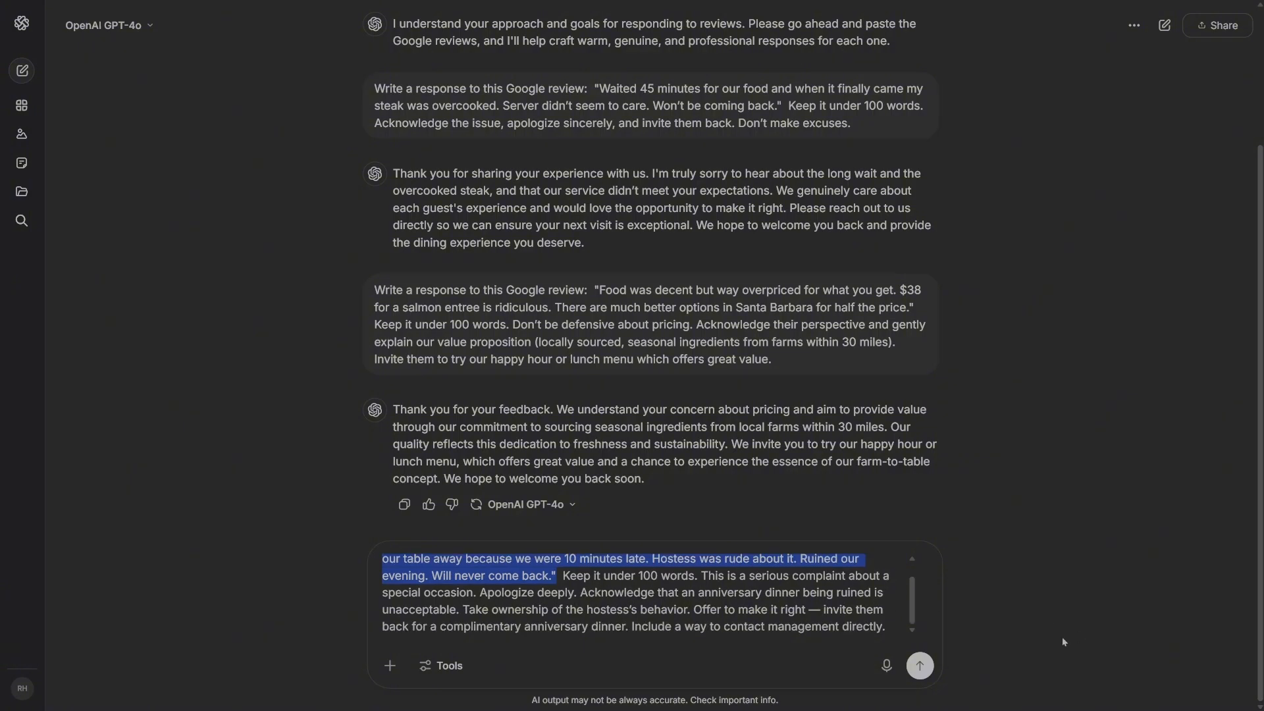
click(920, 668)
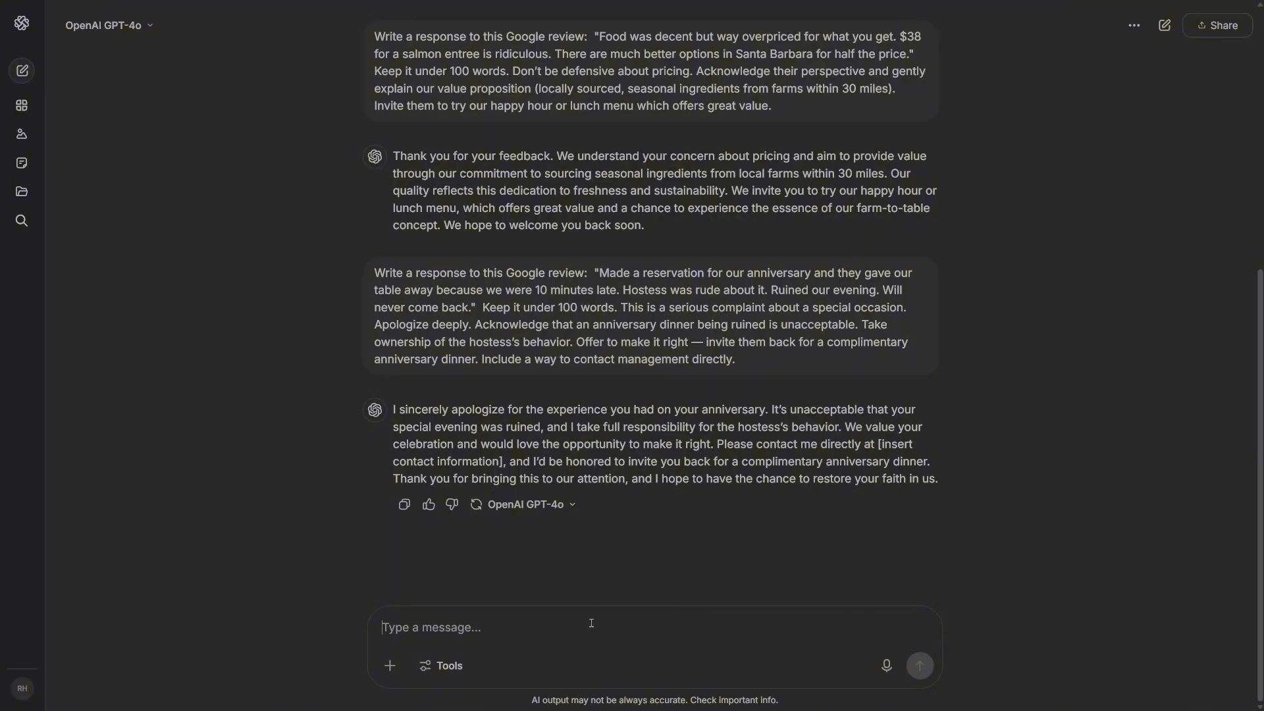
Request a warm reply under 80 words to the 5-star halibut dinner review, passing the compliment to the server and calling halibut a seasonal favorite.
text(Write a response to this 5-star Google review:  "Best dinner we’ve had in Santa Barbara! The halibut was incredible and our server Maria was so attentive. Can’t wait to come back."  Keep it under 80 words. Thank them warmly and specifically. Mention that we’ll pass the compliment to Maria. Reference the halibut being a seasonal favorite. Make them feel like a valued guest, not just a review.)
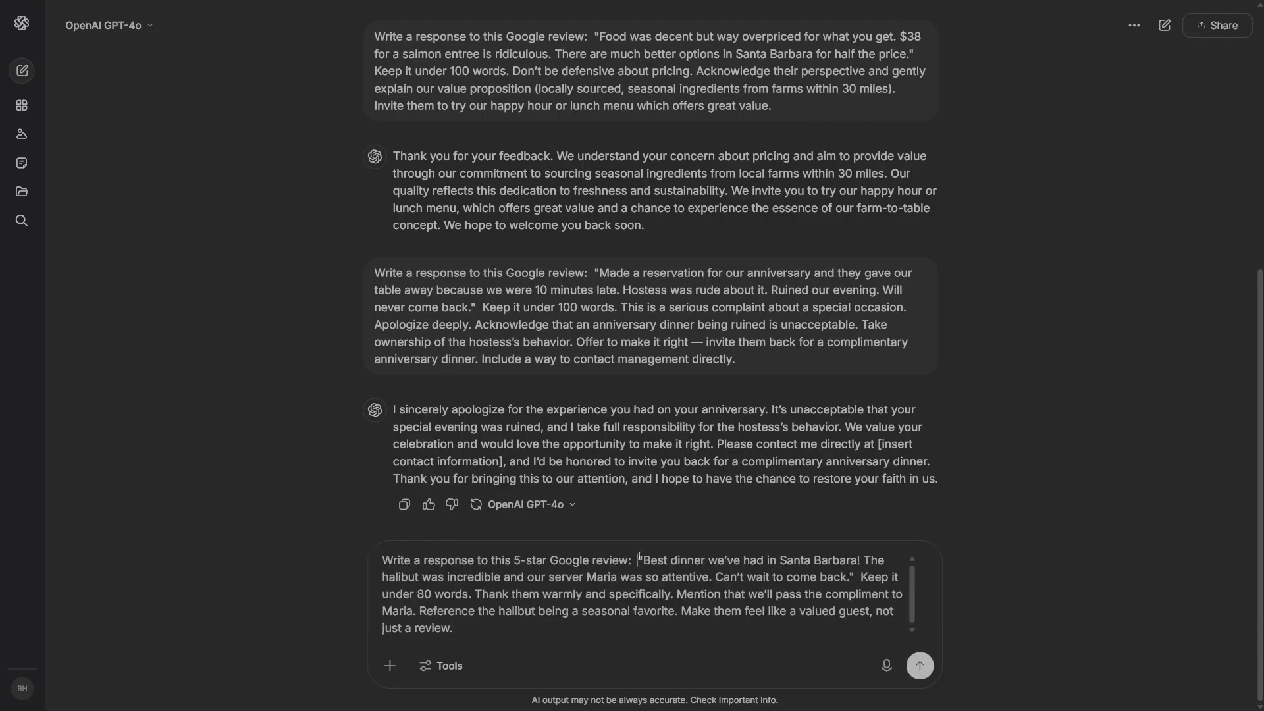
drag(639, 559, 855, 572)
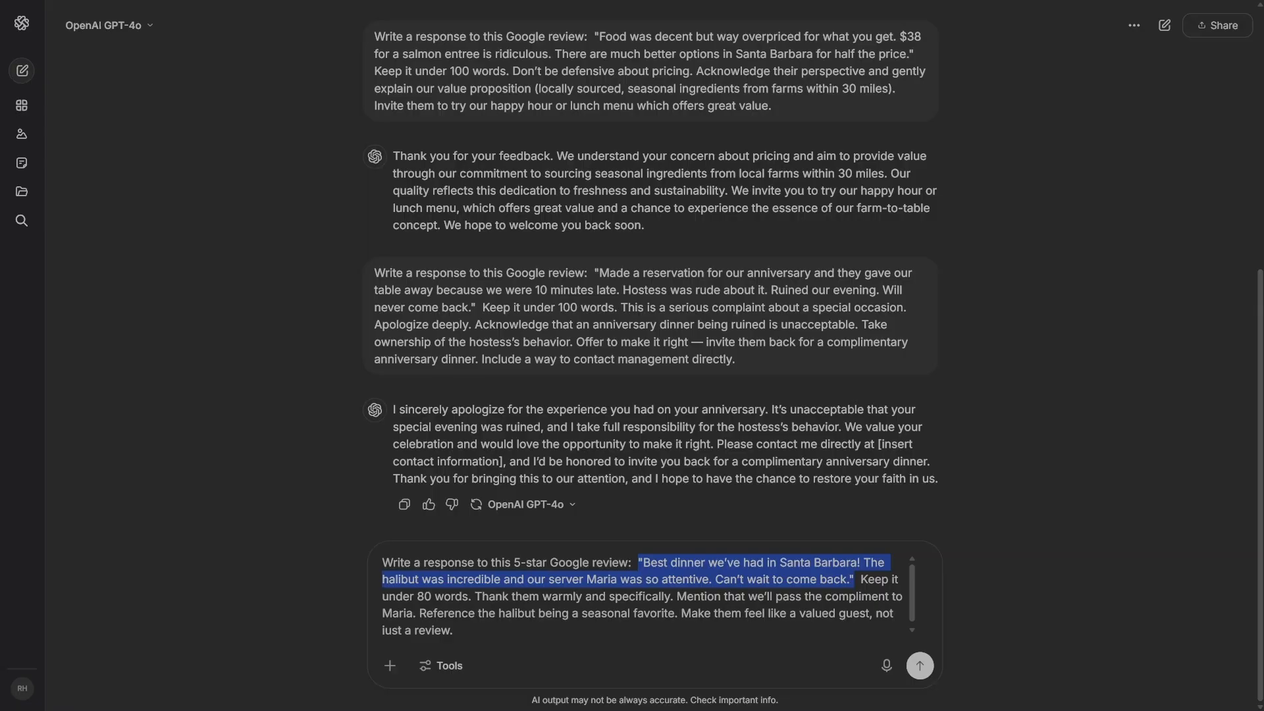
click(915, 673)
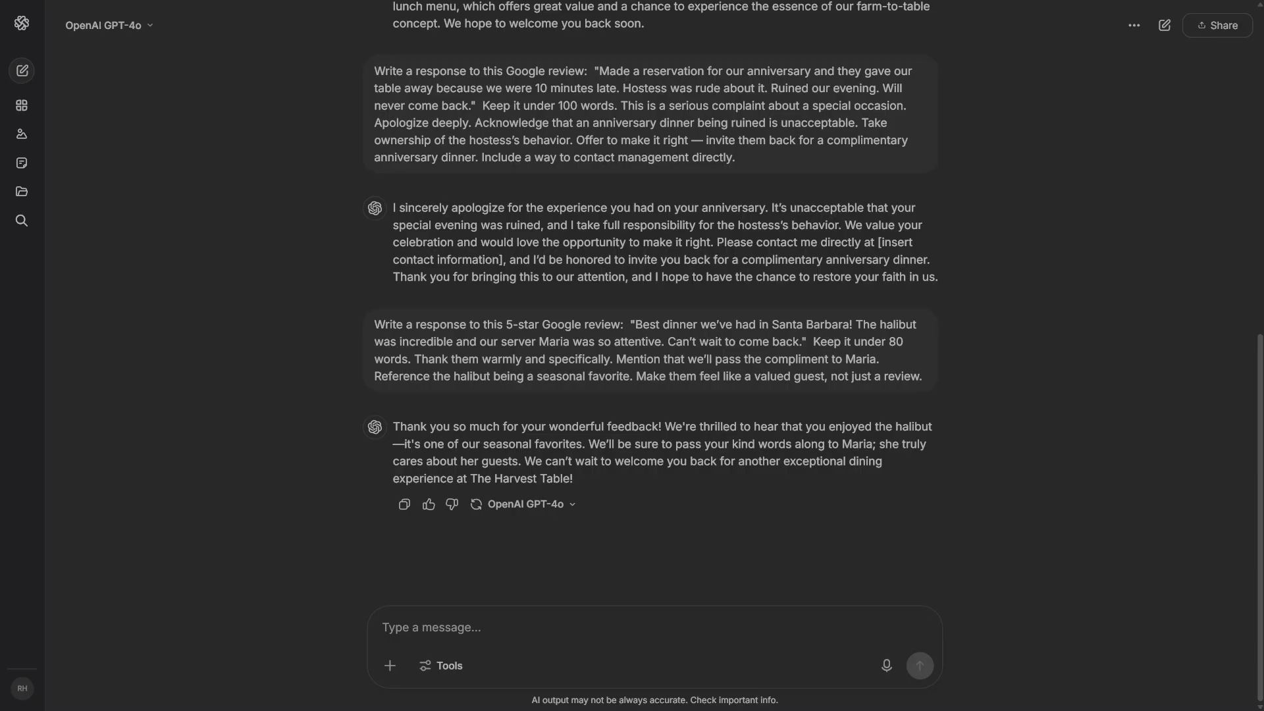
Request a brief reply under 60 words to the 4-star review "Good food, nice atmosphere. Will come back.", suggesting weekend brunch.
text(Write a response to this 4-star Google review:  "Good food, nice atmosphere. Will come back."  Keep it under 60 words. This is a short review so the response should be brief too. Thank them, express that we look forward to seeing them again, and maybe suggest trying our weekend brunch next time.)
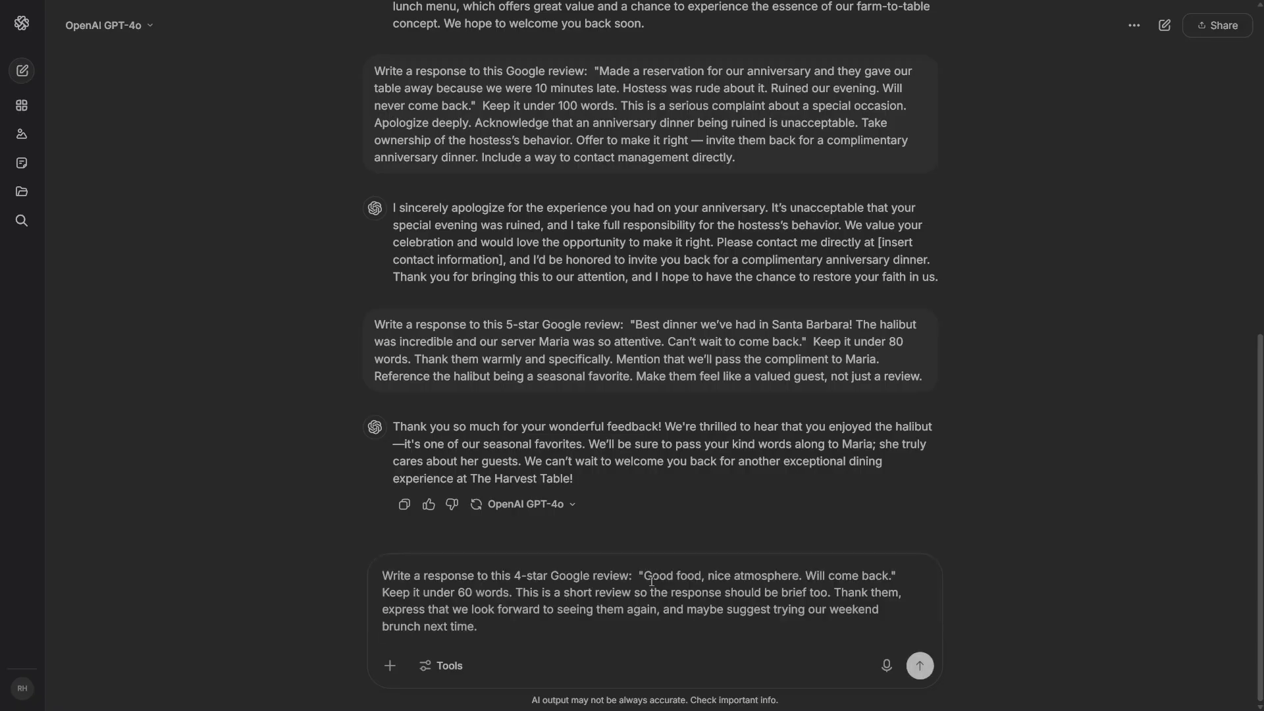
drag(642, 574, 896, 574)
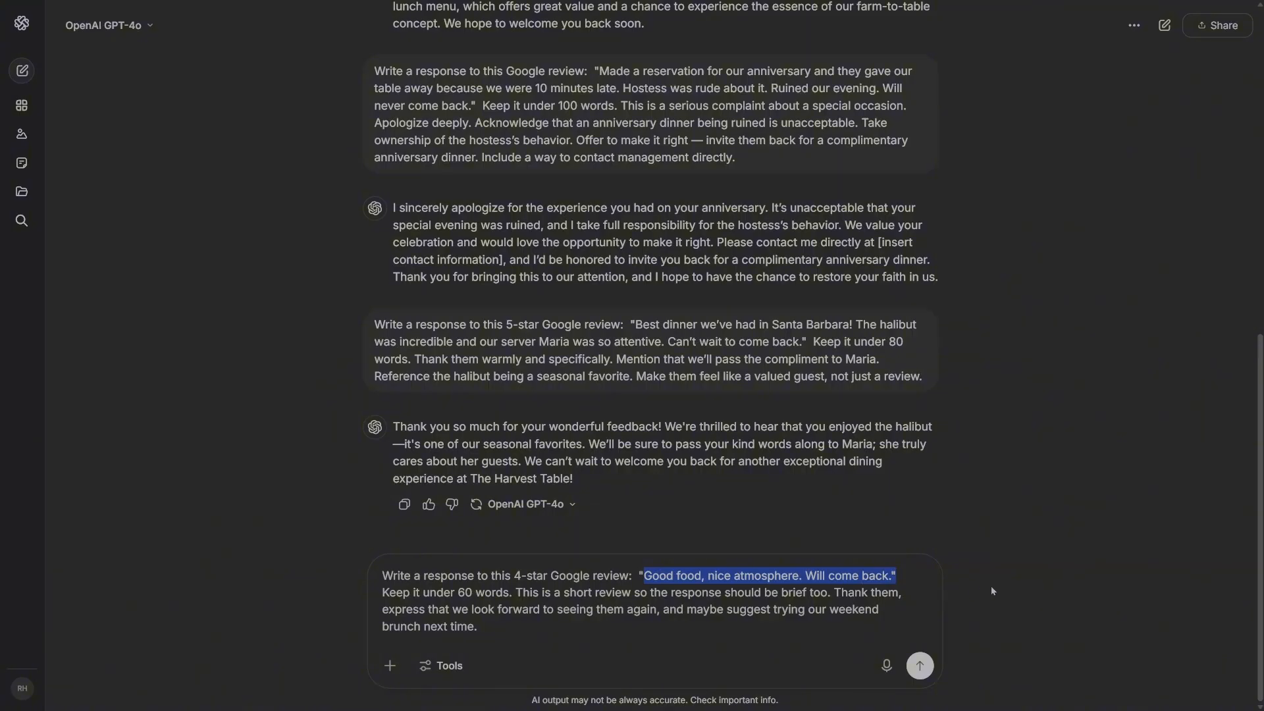
click(921, 666)
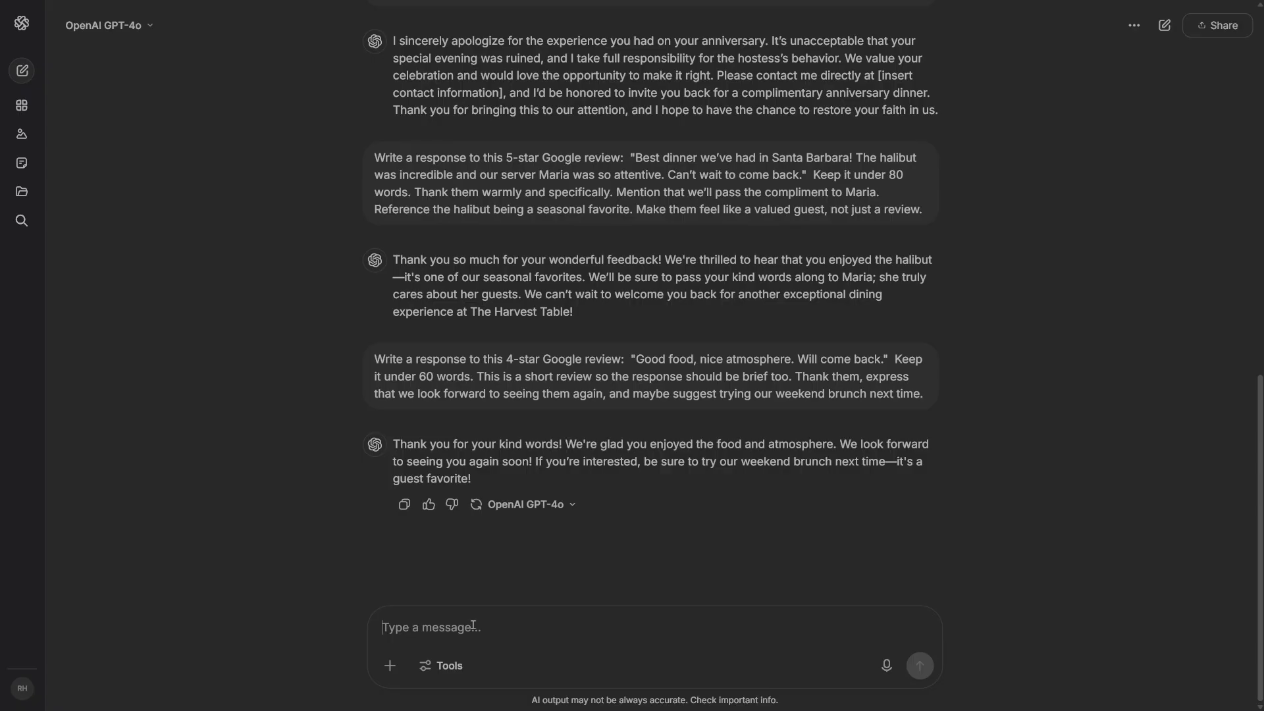
Request a personal reply under 80 words to the 5-star 25th wedding anniversary review, congratulating them and hoping to see them for anniversary number 26.
key(ctrl+v)
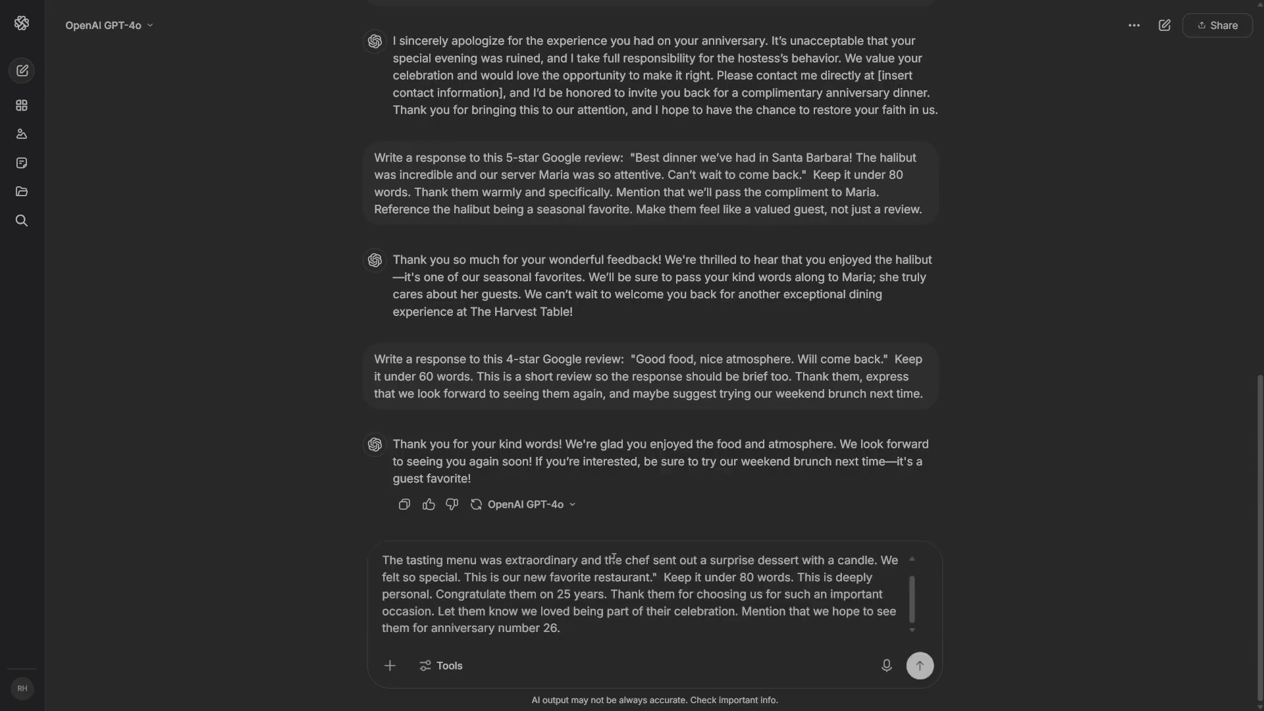
scroll(616, 559, up, 1)
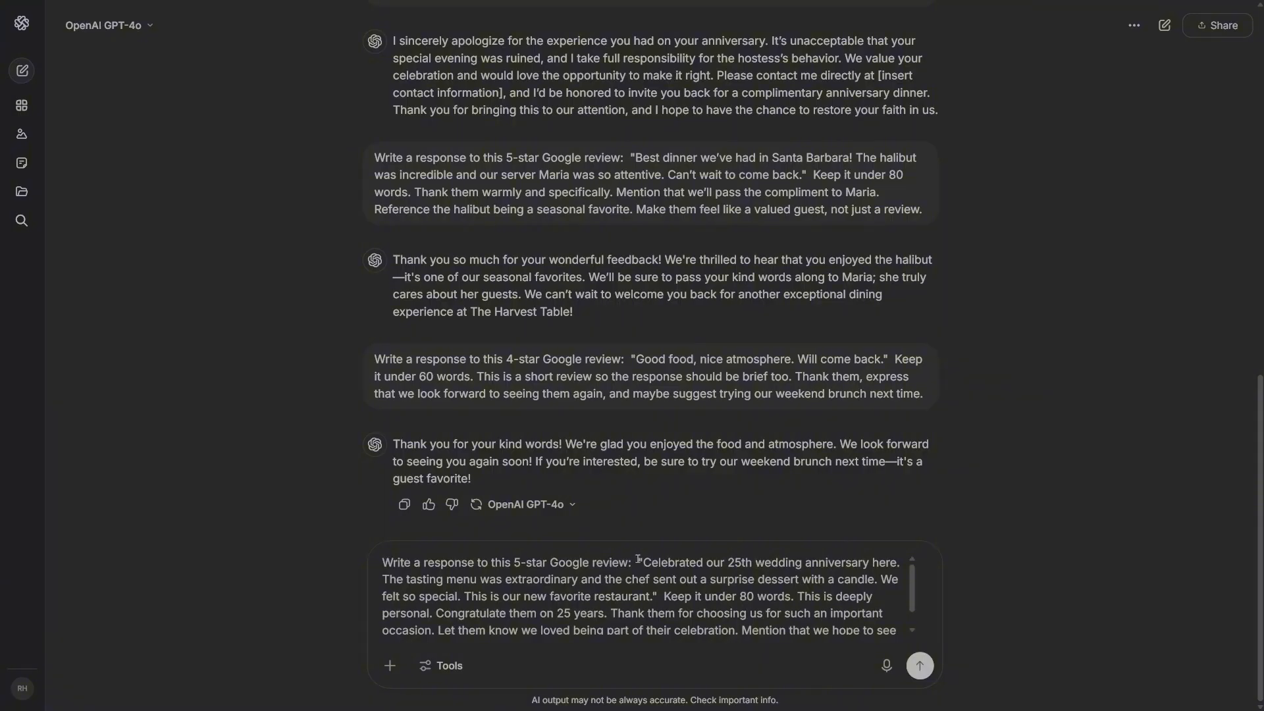
drag(638, 561, 656, 596)
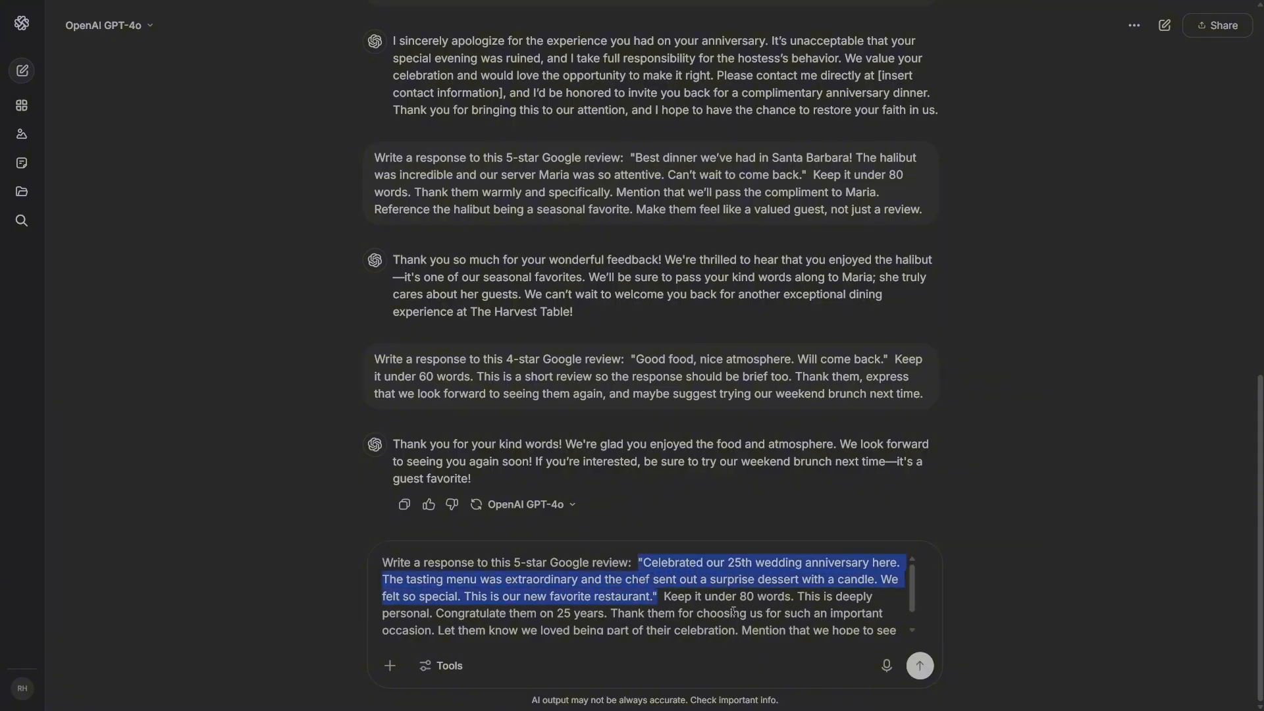
scroll(911, 611, down, 1)
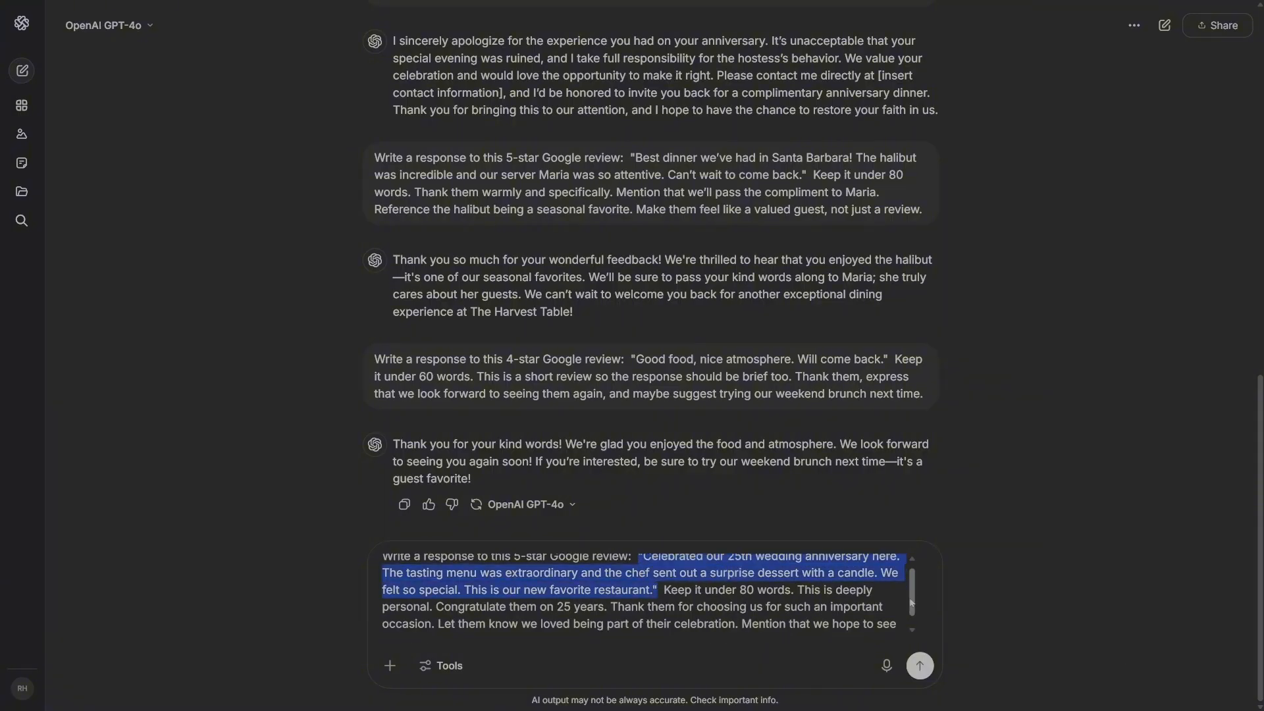
click(913, 673)
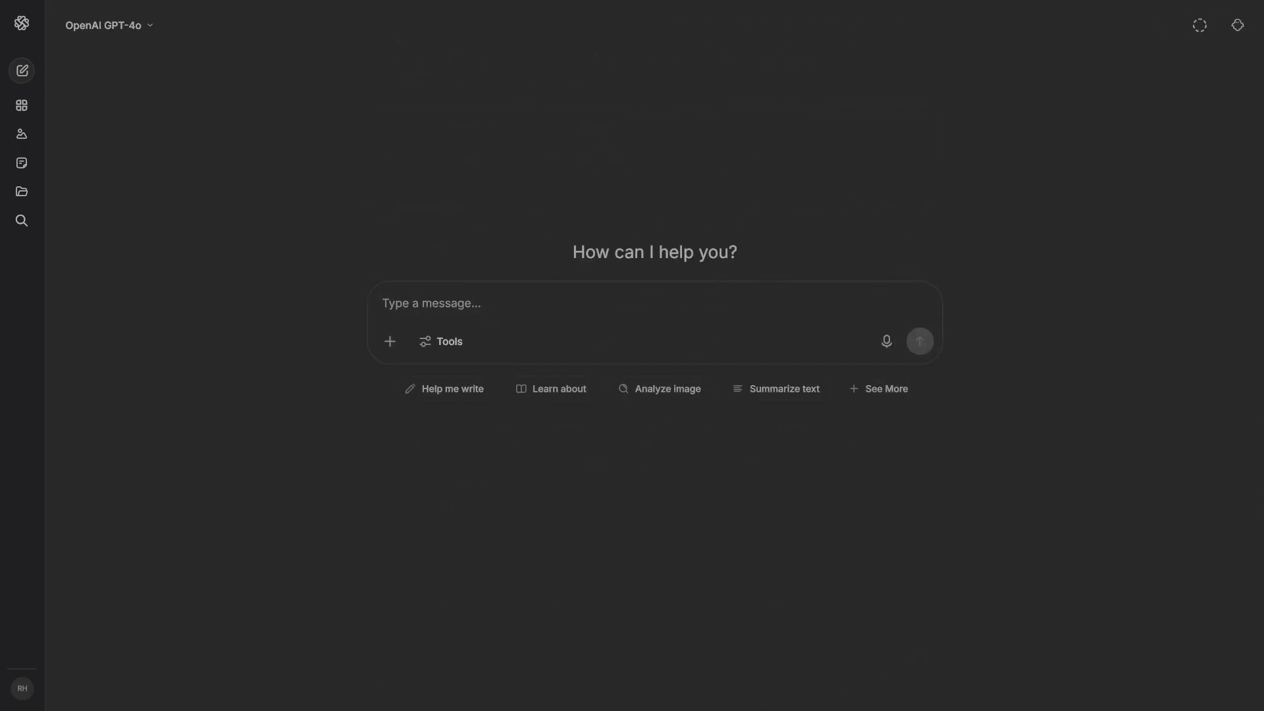
In a new chat, submit a brief for The Harvest Table asking for warm, genuine, professional Google review replies under 100 words, never defensive or corporate.
text(I own The Harvest Table, an upscale casual farm-to-table restaurant in Santa Barbara. Respond to Google reviews in a warm, genuine, professional tone. Never defensive or corporate. Keep each response under 100 words.)
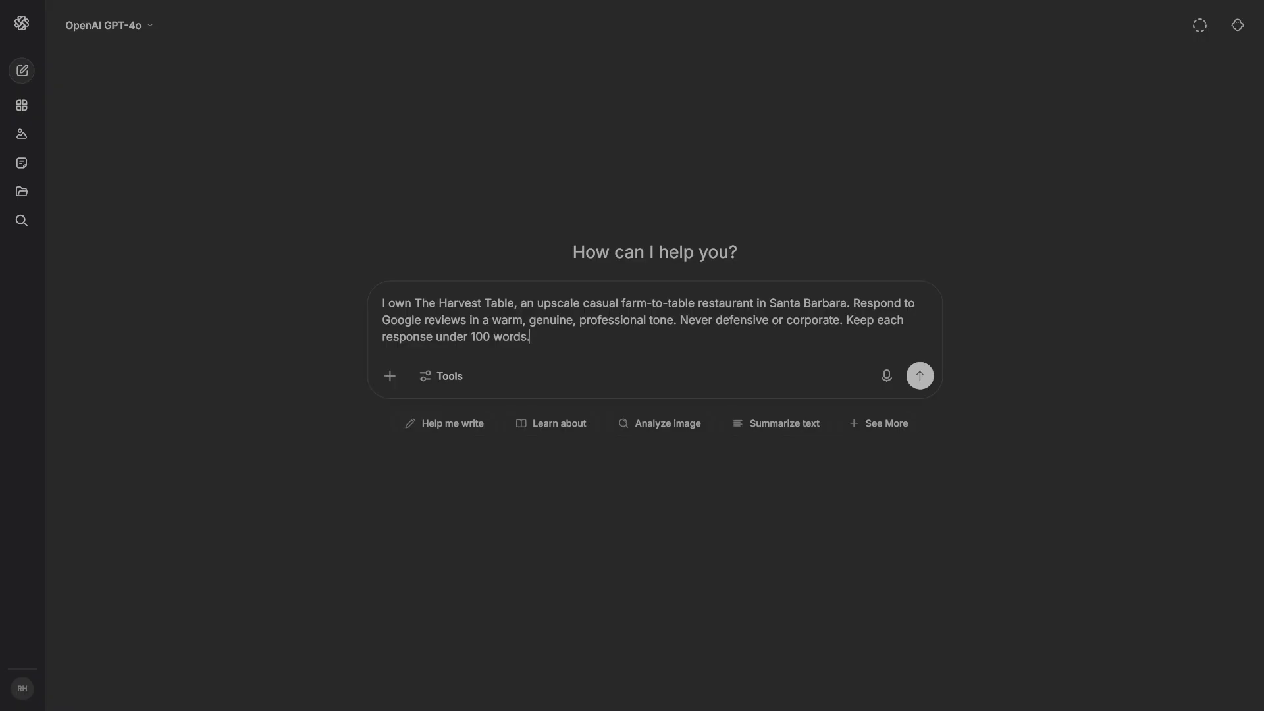
key(Return)
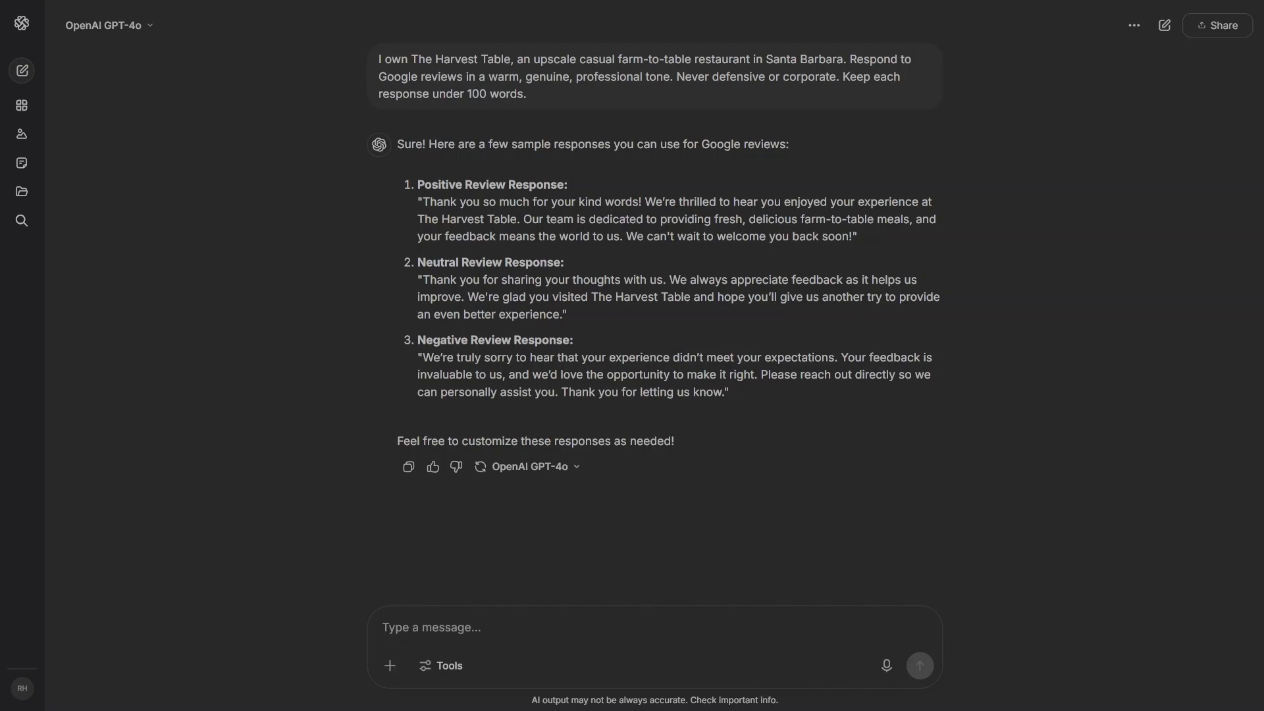
Request replies to five Google reviews in one message, each labeled with the reviewer's name, covering brunch, slow service, work dinner, gluten-free options and noise.
key(ctrl+v)
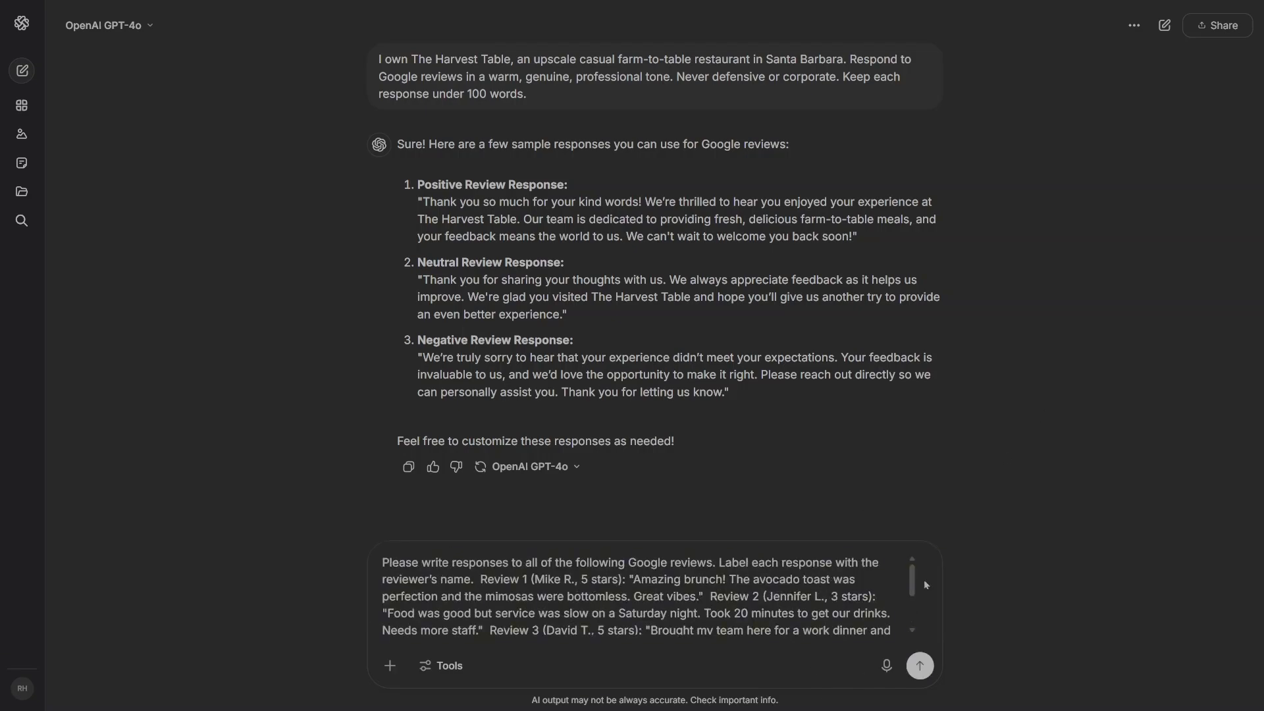
drag(914, 578, 919, 605)
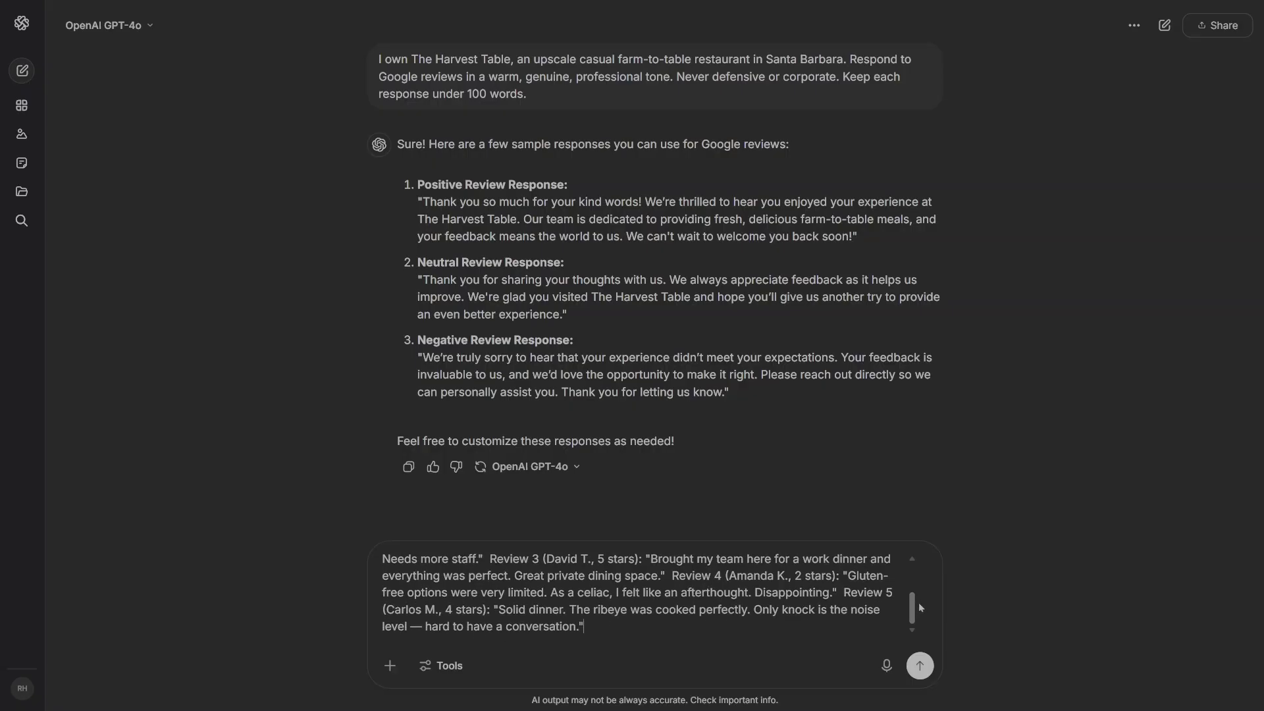
click(921, 666)
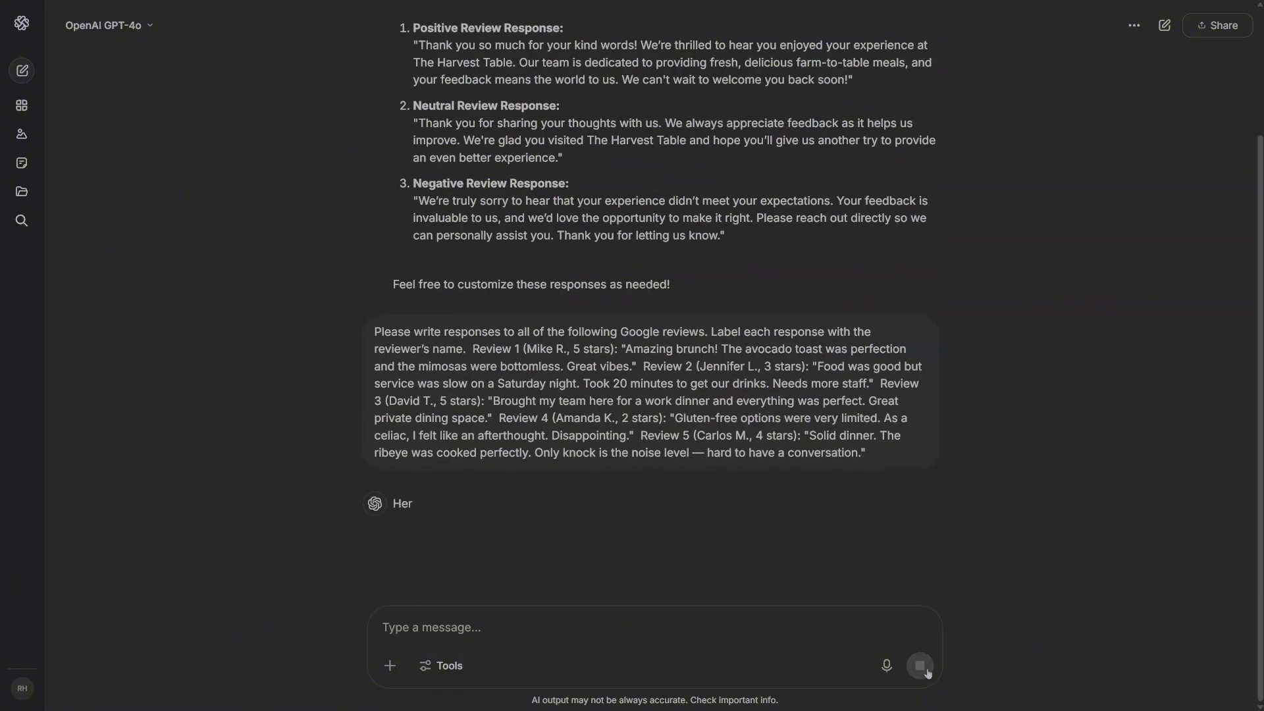